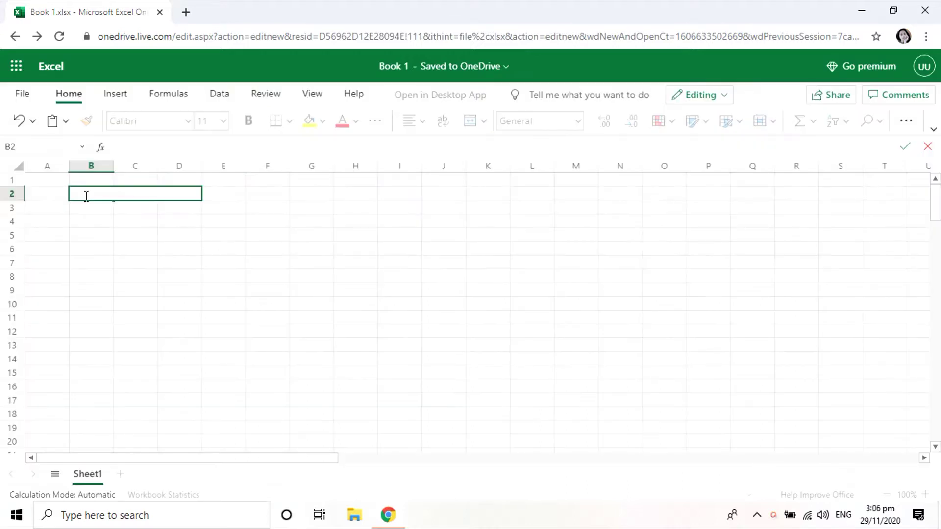
- Enter 'COMPANY NAME' as the payroll sheet's heading
text(COMPANY NAME)
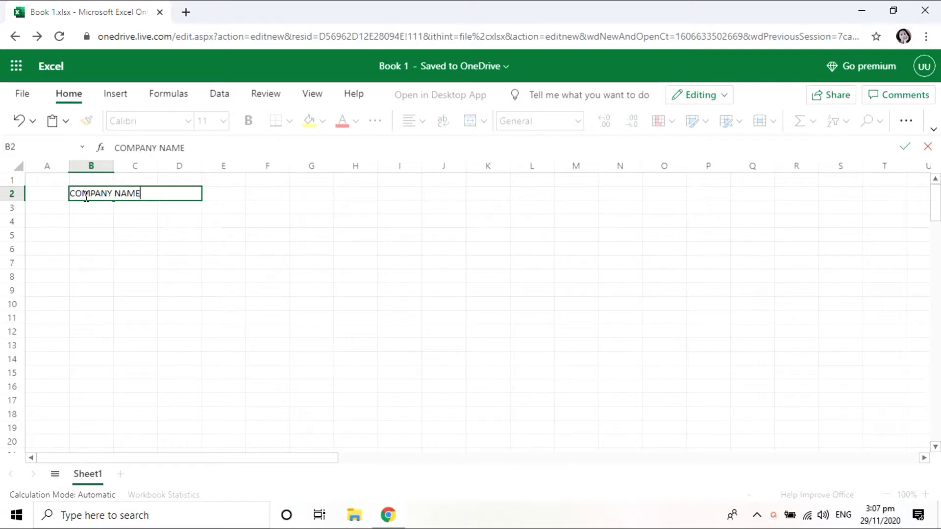
key(Return)
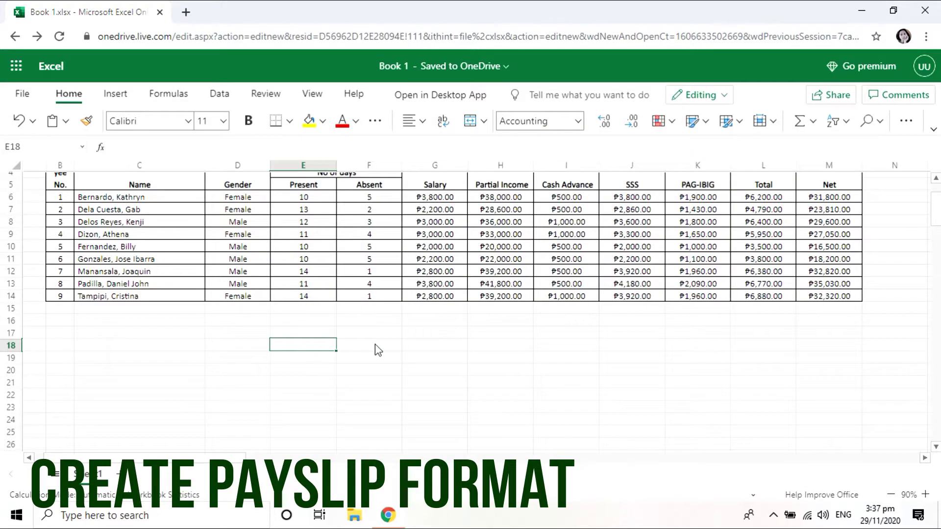
- Stack 'Payslip', 'COMPANY NAME' and 'Company Address' down column F from F18
click(378, 350)
text(Pa)
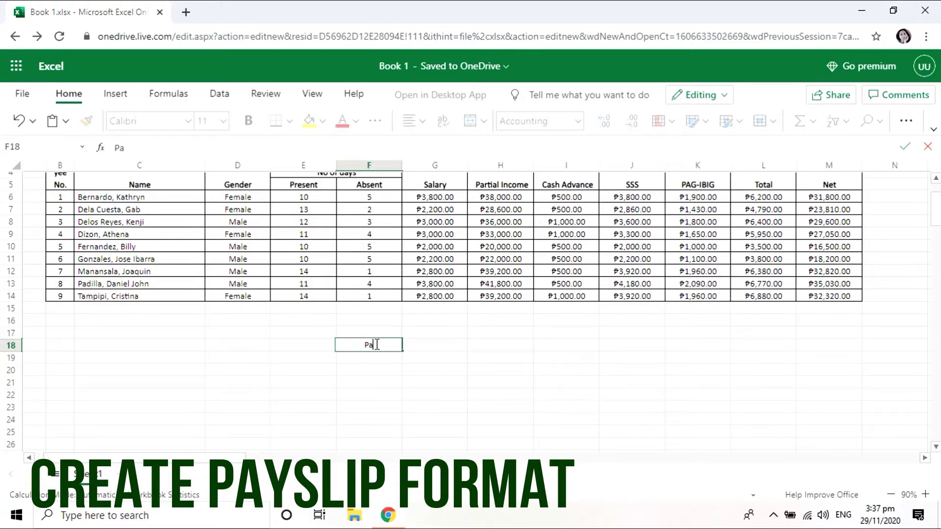
text(yslip)
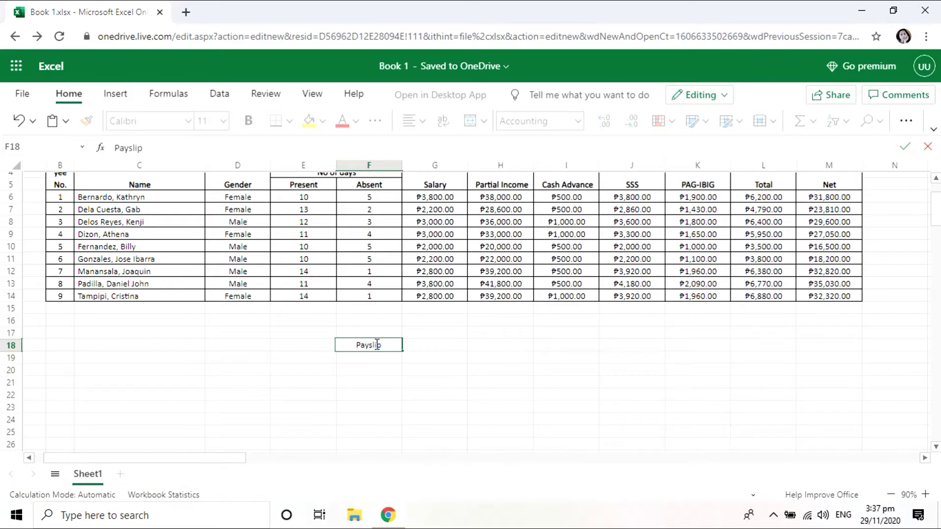
key(Return)
text(COMPANY NAME)
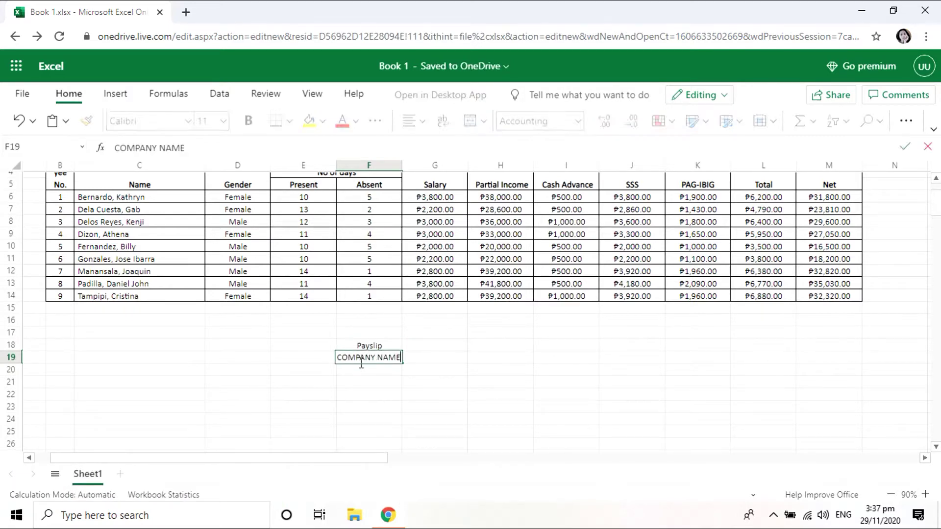
key(Return)
text(Company Address)
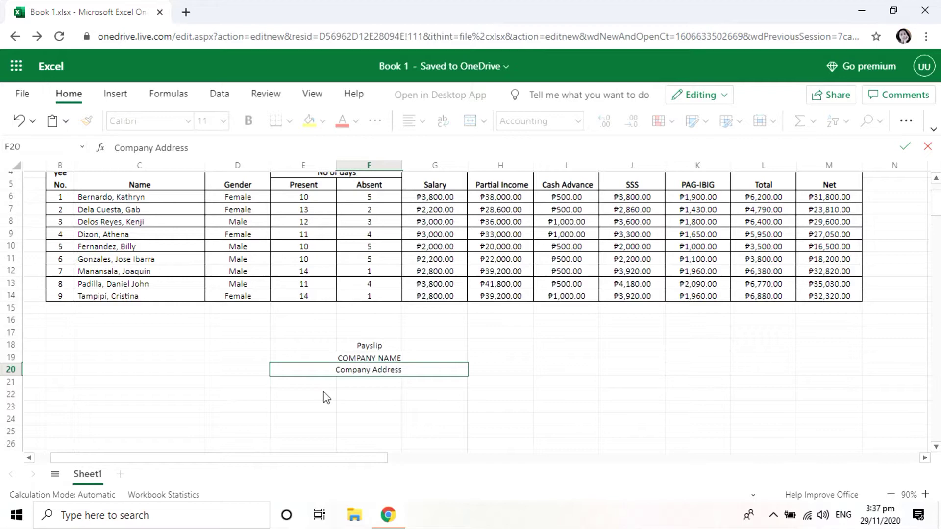
- Enter labels Employee No., Employee Name:, Salary, Cash Advance, SSS PAG-IBIG, Net Income from E22
click(324, 395)
text(Employee No.)
key(Return)
text(Employee Name:)
click(311, 423)
text(Salary)
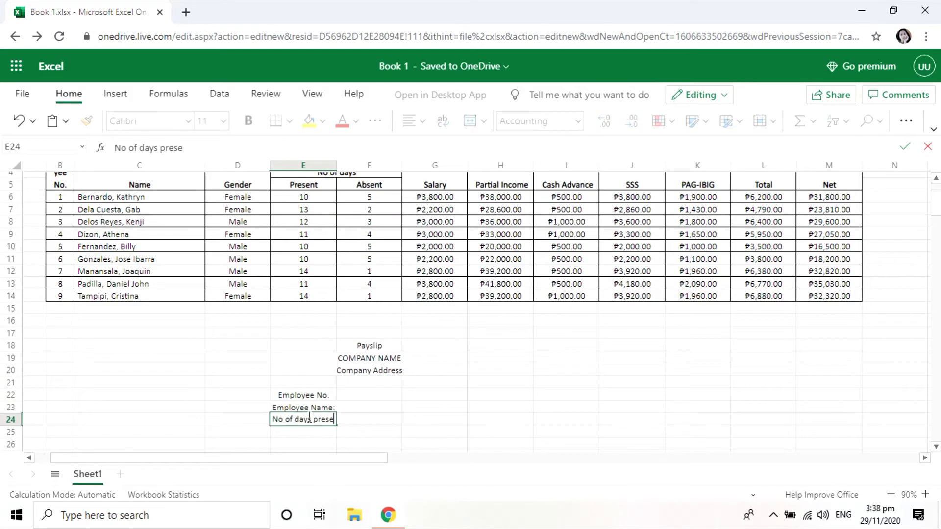
key(Return)
text(Cash Advance)
key(Return)
text(SSS PAG-IBIG)
key(Return)
text(Net Income)
- Left-align the payslip labels and add colons to the labels missing them, including Net Income
drag(304, 372, 303, 445)
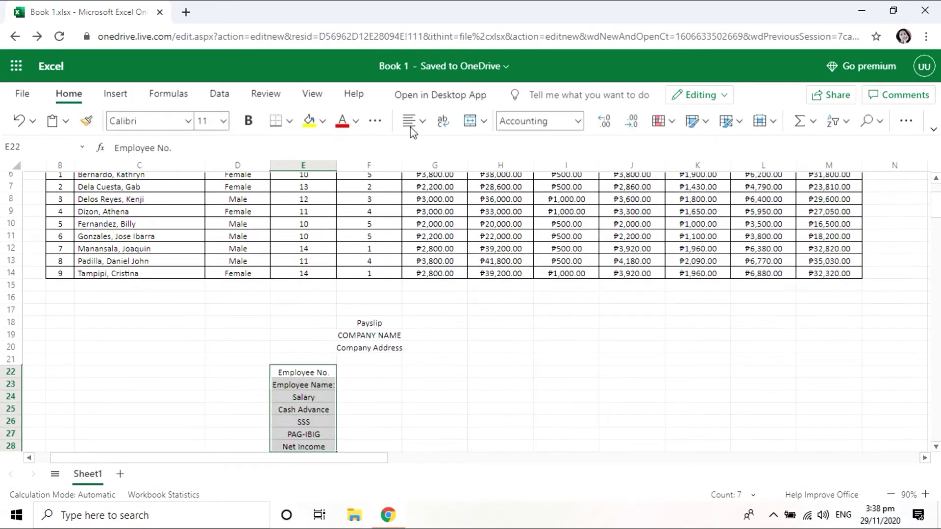
click(409, 121)
scroll(441, 294, down, 3)
double_click(289, 328)
text(:)
double_click(289, 353)
text(:)
double_click(303, 378)
text(:)
- Put an outside border around the payslip block and fill the Payslip heading row yellow
scroll(315, 209, down, 2)
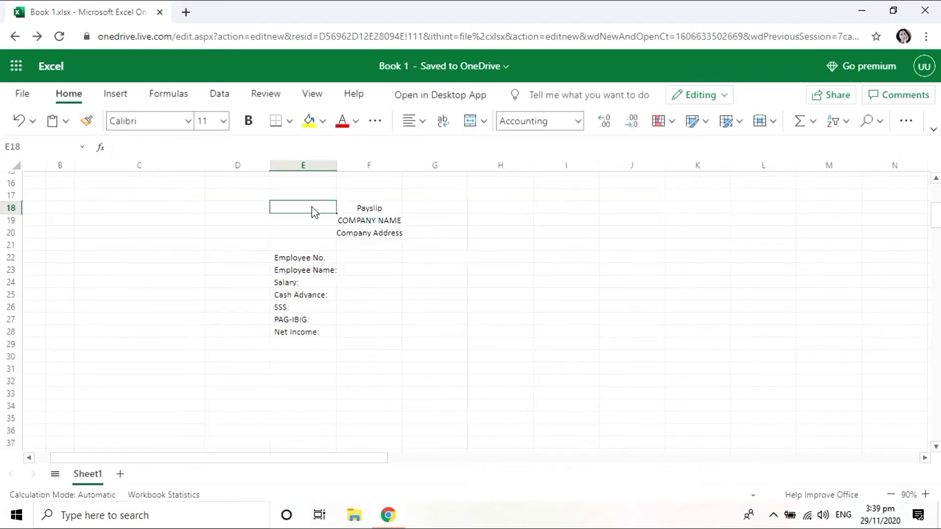
drag(315, 210, 441, 411)
click(276, 121)
scroll(325, 279, up, 3)
drag(304, 277, 435, 277)
click(309, 121)
click(549, 300)
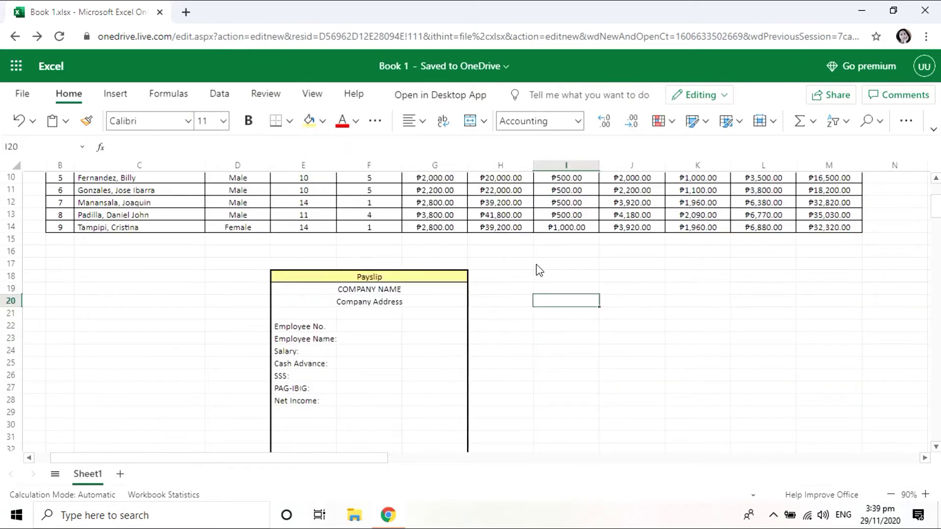
- Bold the payslip labels, enter employee number 1 in G22, and begin =VLOOKUP in G23
drag(304, 326, 303, 401)
key(ctrl+b)
click(434, 327)
text(1)
click(430, 339)
text(=)
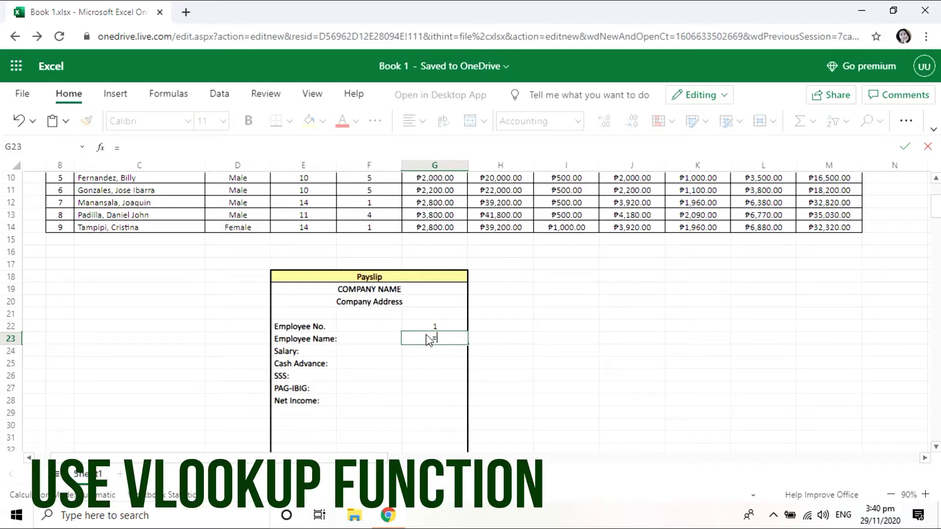
text(vloo)
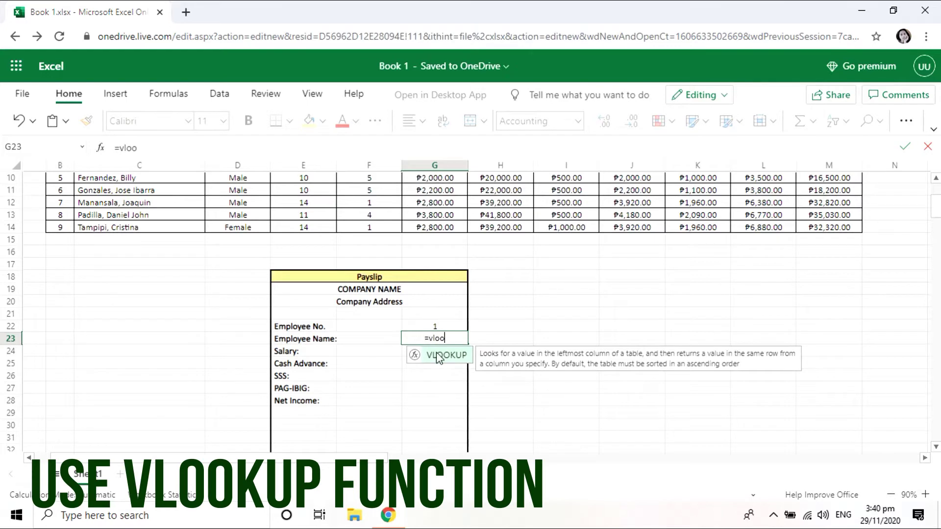
- Complete G23 as =VLOOKUP(G22;B2:M14;2;FALSE) to pull the employee's name
click(437, 356)
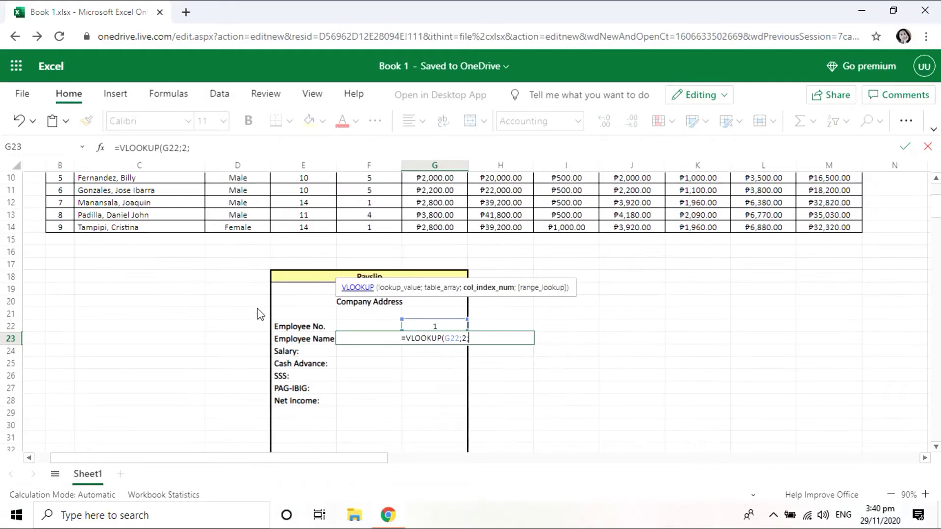
key(BackSpace)
key(BackSpace)
scroll(259, 314, up, 3)
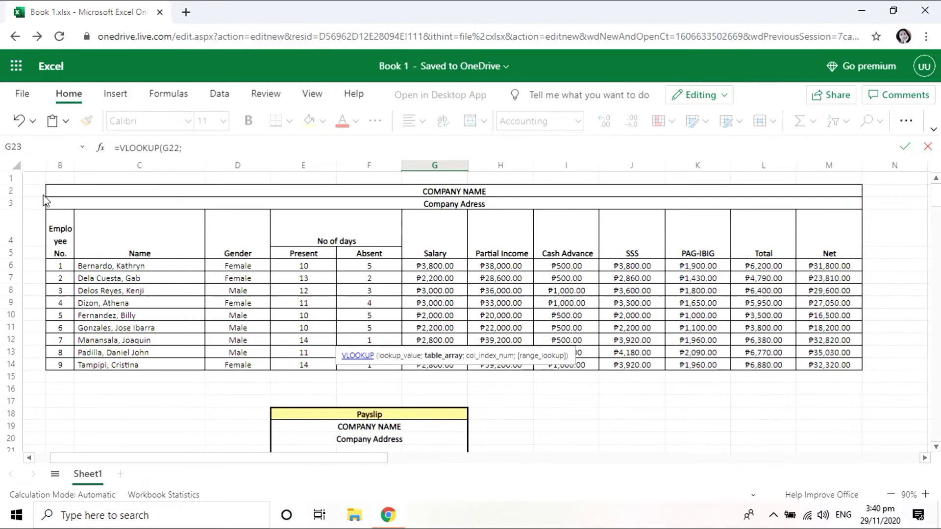
drag(56, 194, 833, 254)
drag(361, 285, 750, 367)
scroll(647, 395, down, 3)
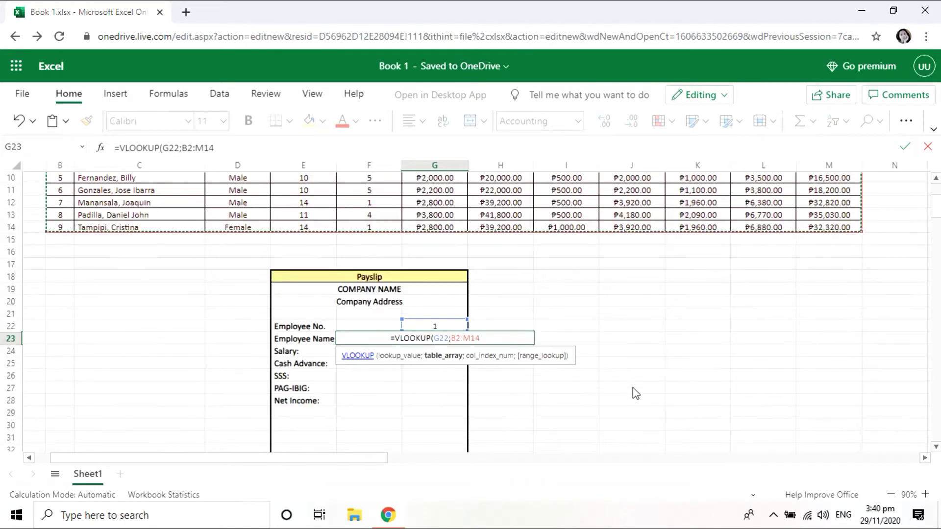
text(;)
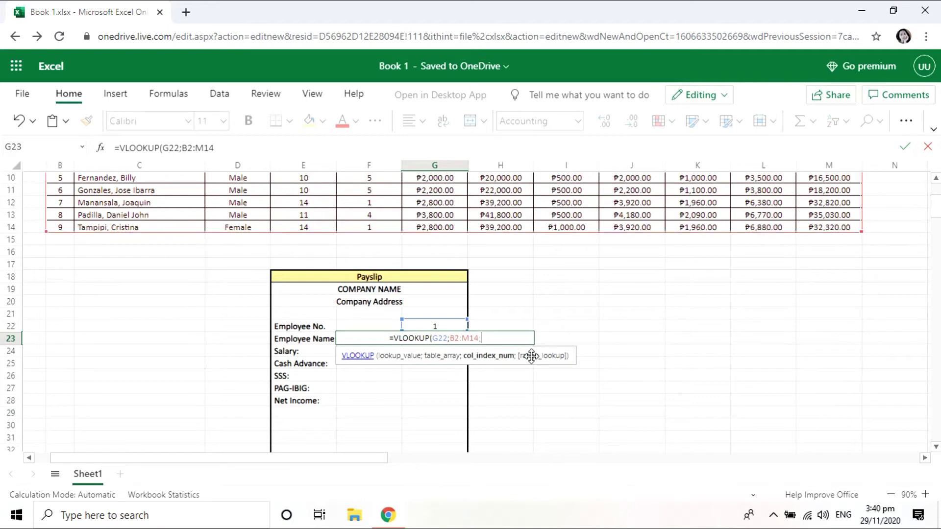
scroll(631, 326, up, 3)
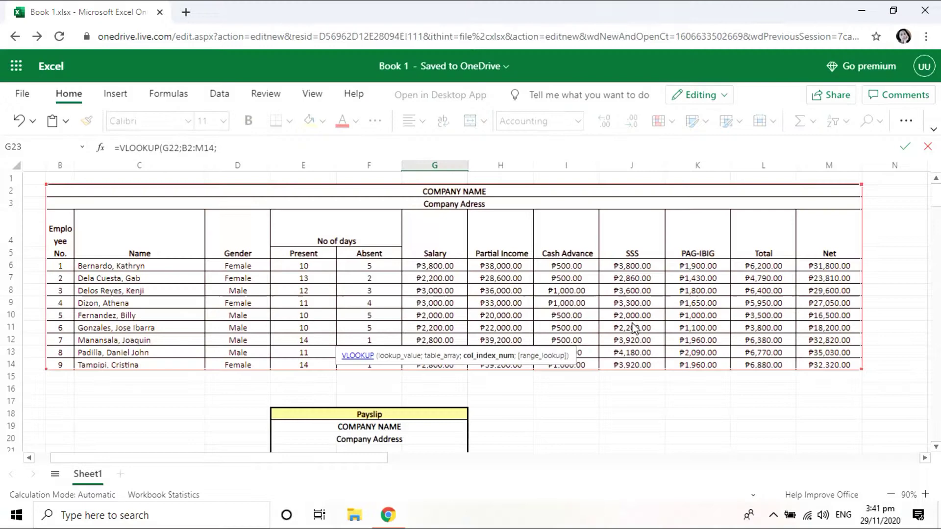
scroll(635, 327, down, 3)
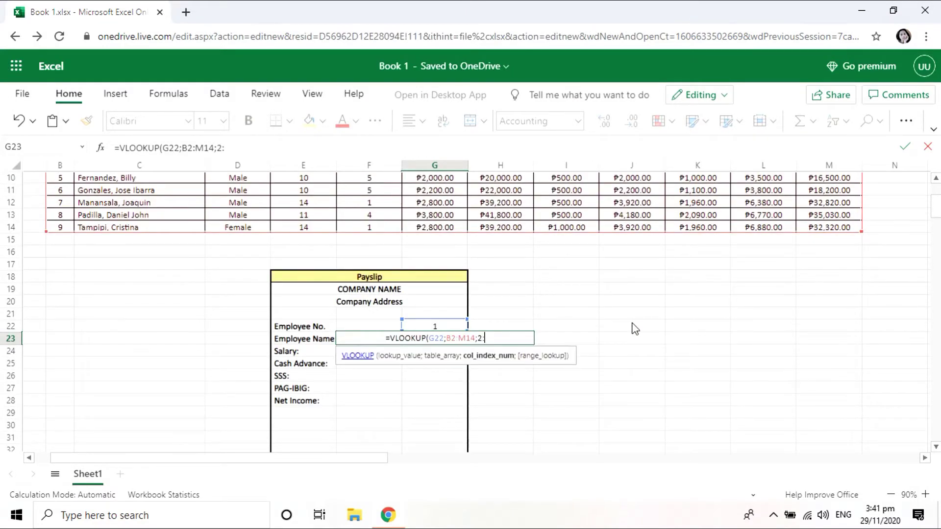
text(;FALSE)
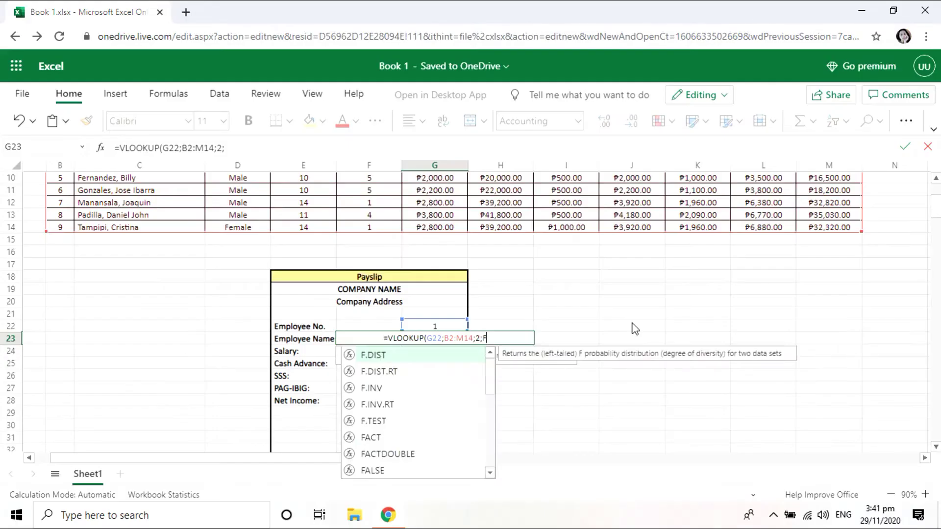
key(Return)
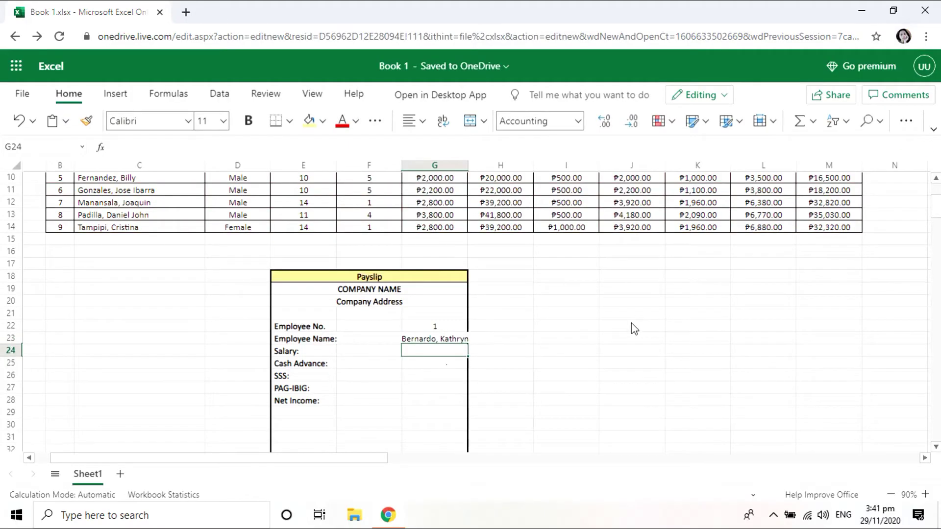
- Right-align the payslip value cells G22:G28
click(588, 351)
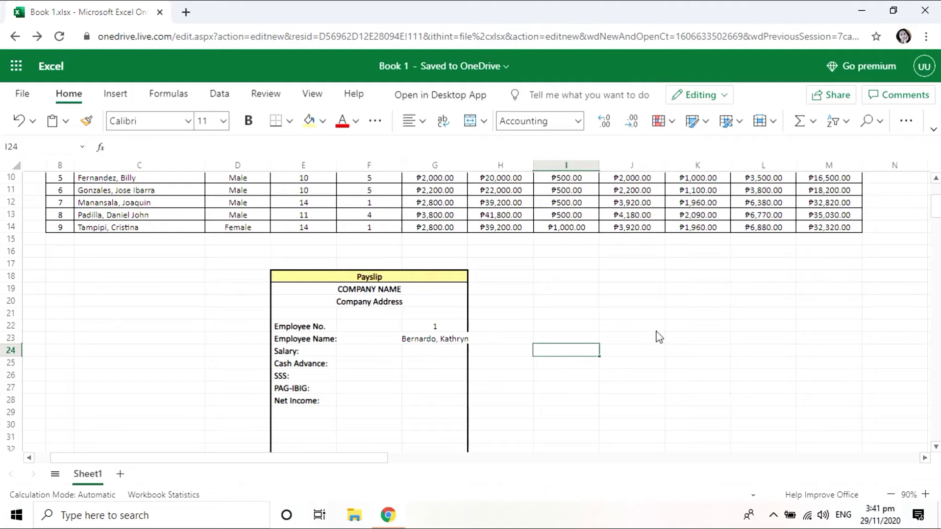
click(458, 340)
drag(441, 326, 449, 399)
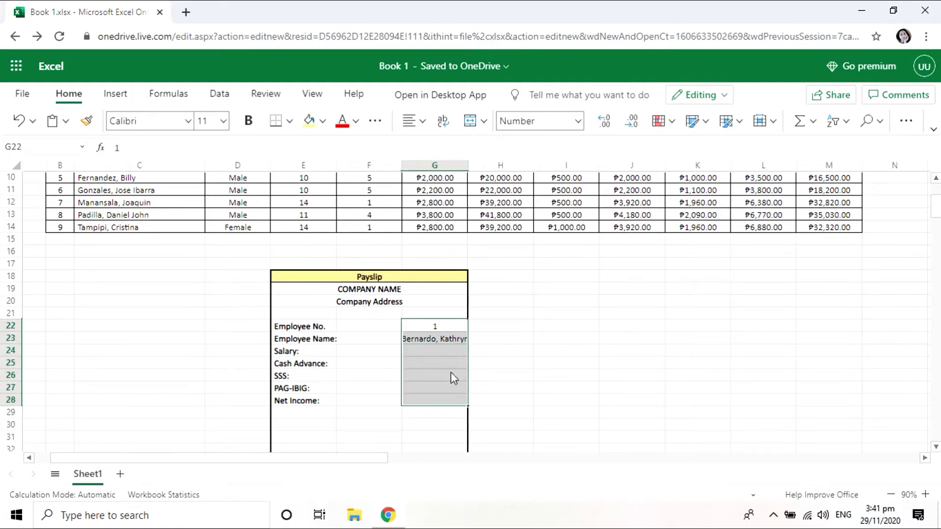
click(411, 121)
click(469, 176)
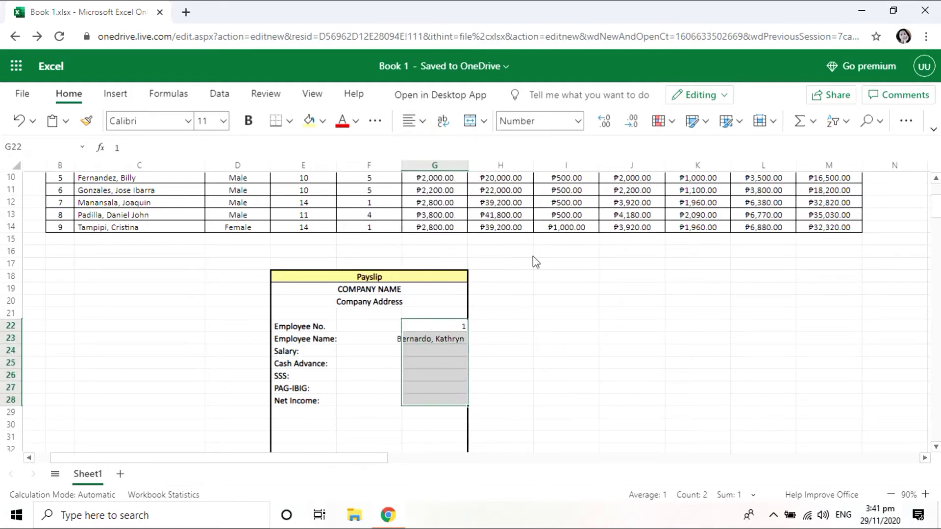
click(568, 354)
scroll(582, 352, down, 4)
scroll(581, 352, up, 2)
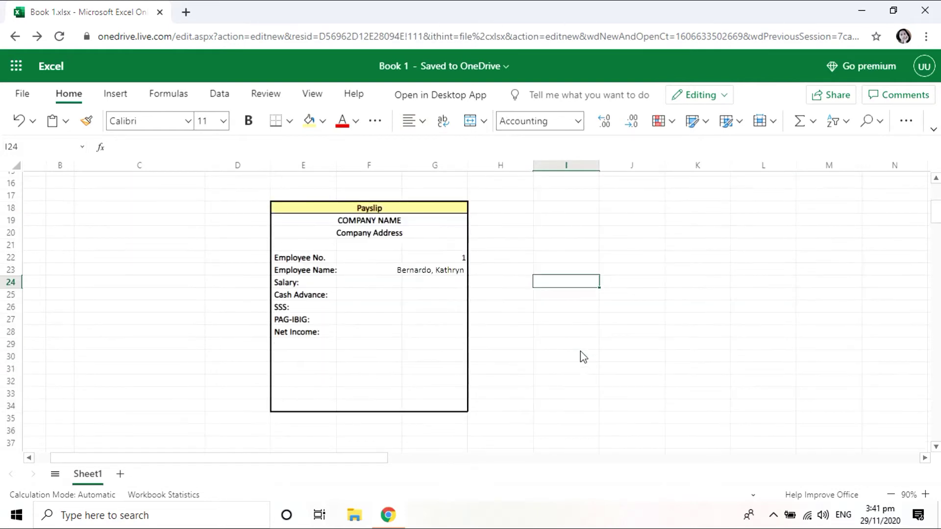
- Rewrite G23's formula as =VLOOKUP($G$22;$B$2:$M$14;2;FALSE) with absolute references
scroll(580, 350, up, 2)
click(438, 337)
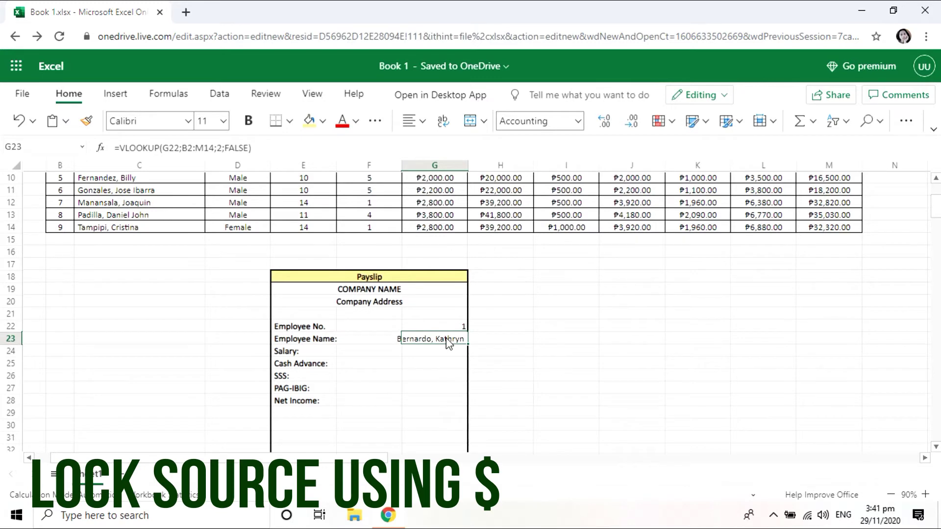
click(170, 148)
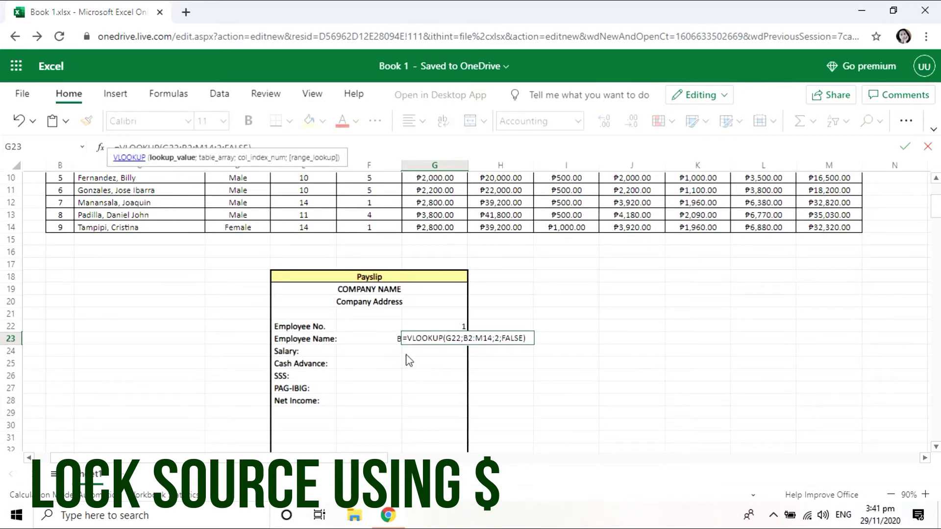
click(446, 338)
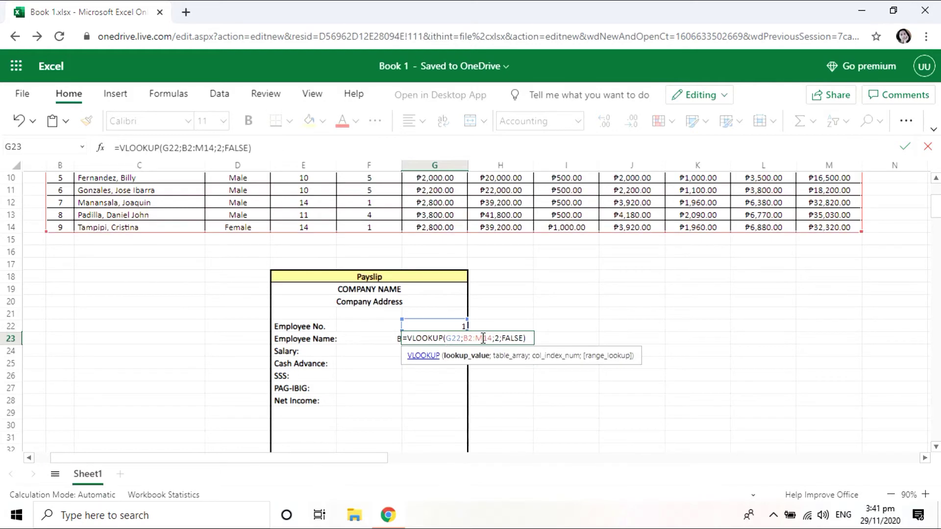
text($)
key(Right)
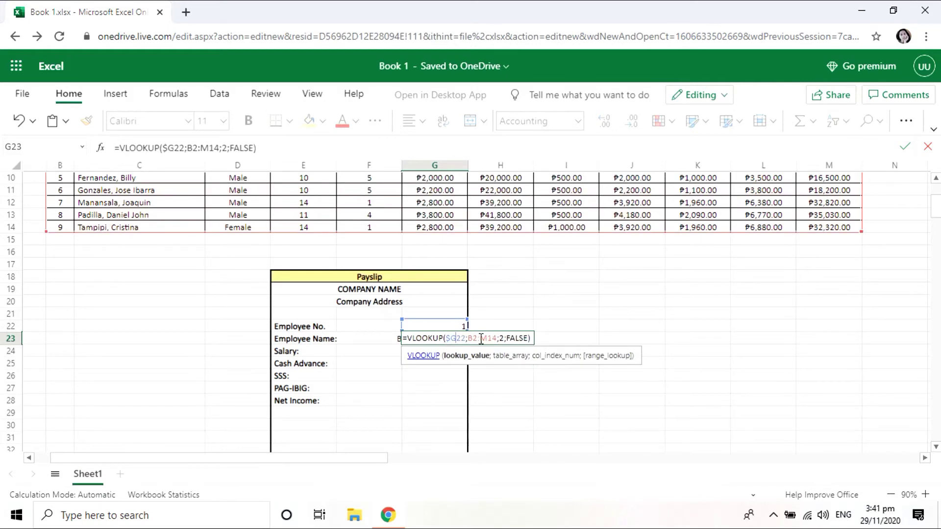
text($)
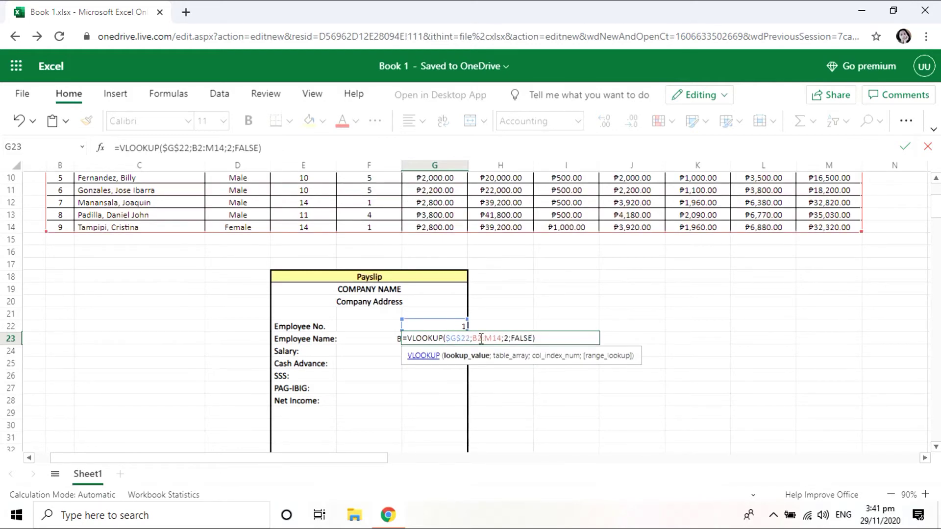
click(474, 338)
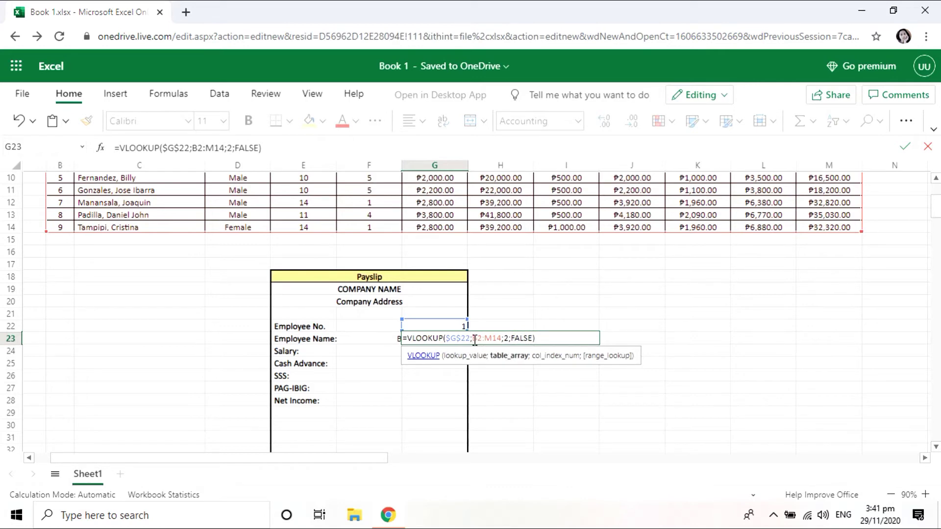
text($B)
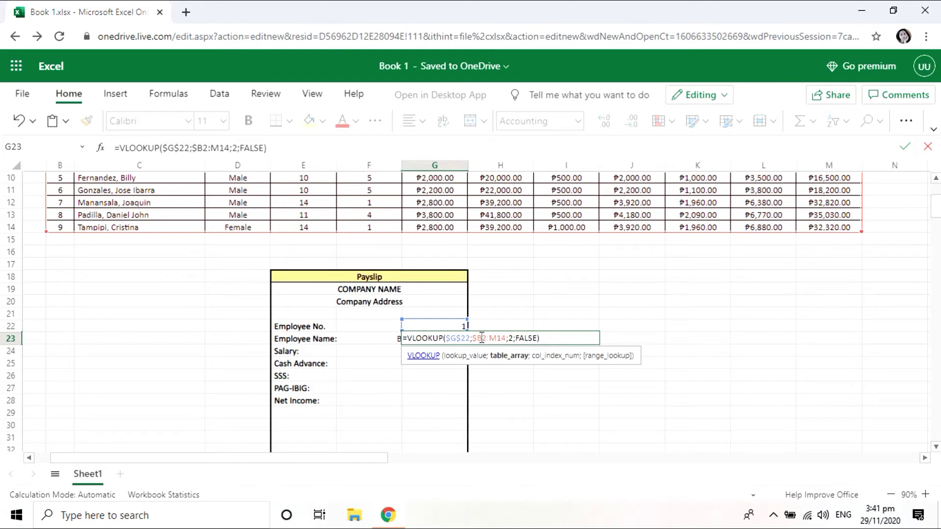
text($2:)
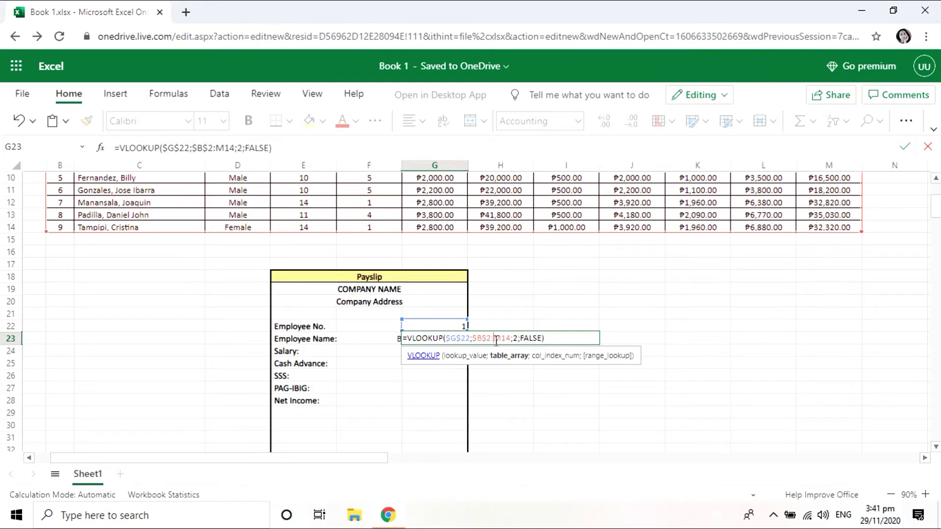
text($M)
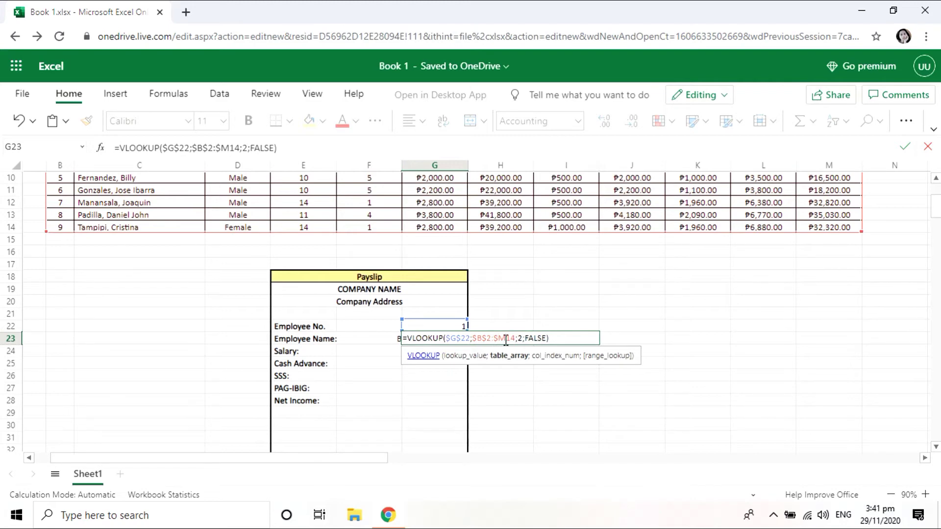
text($)
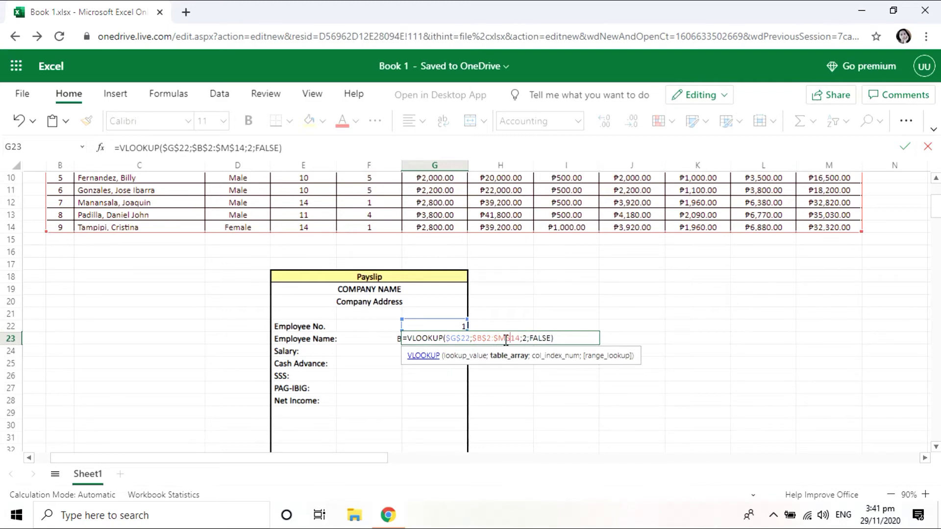
click(511, 369)
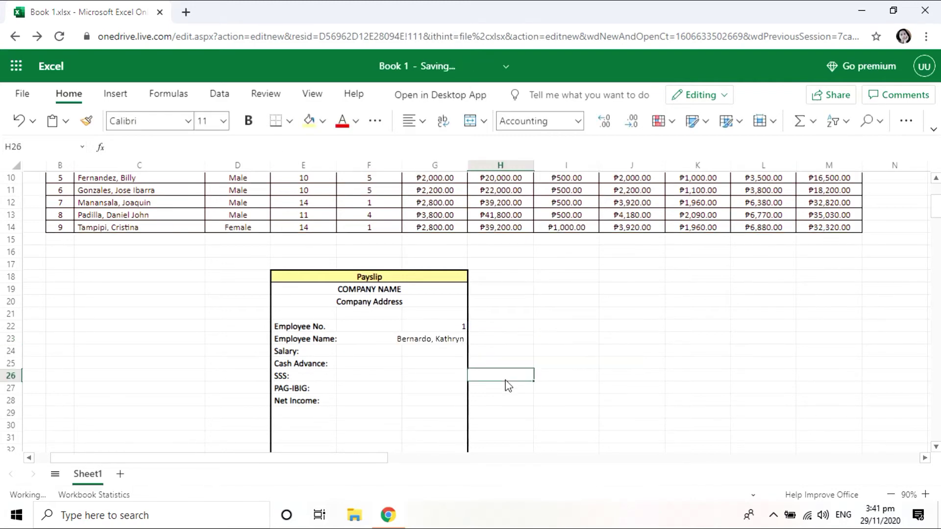
click(446, 339)
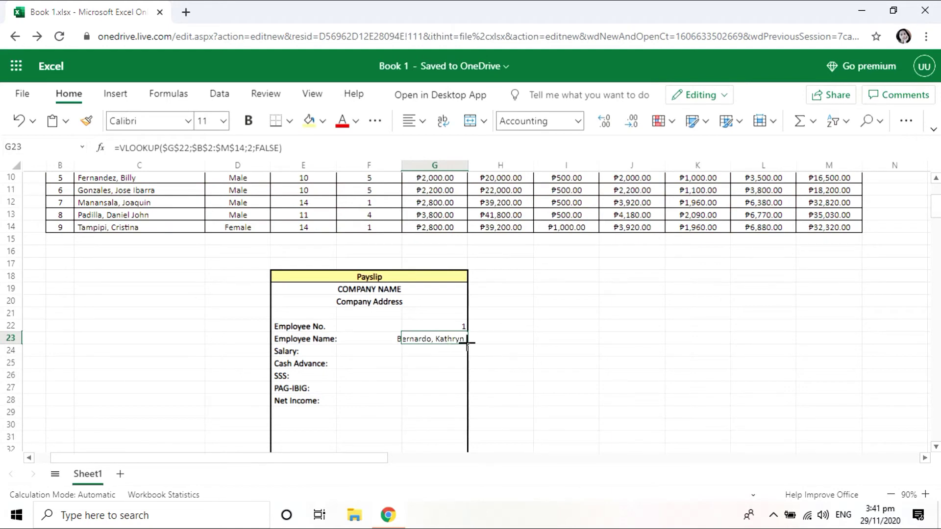
- Copy the name formula down to G28 and change the Net Income lookup's column index
drag(466, 343, 466, 401)
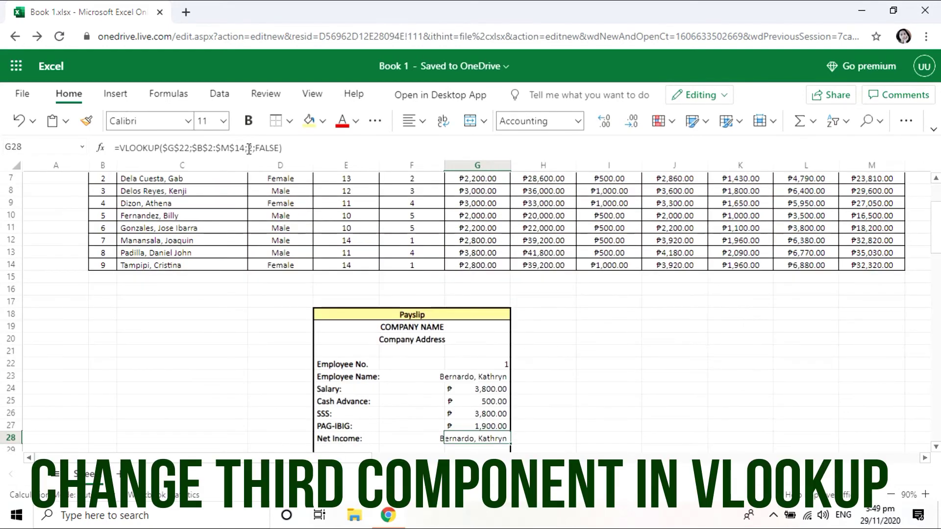
click(247, 147)
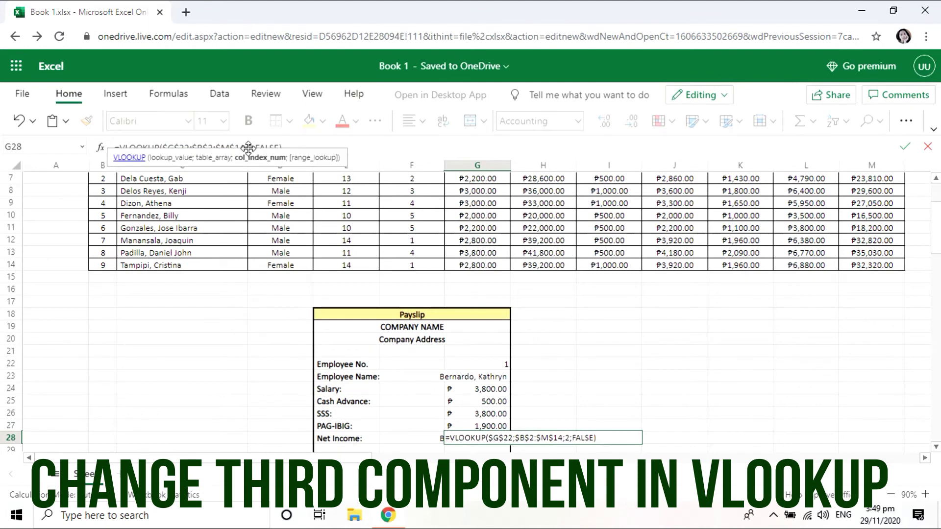
key(Return)
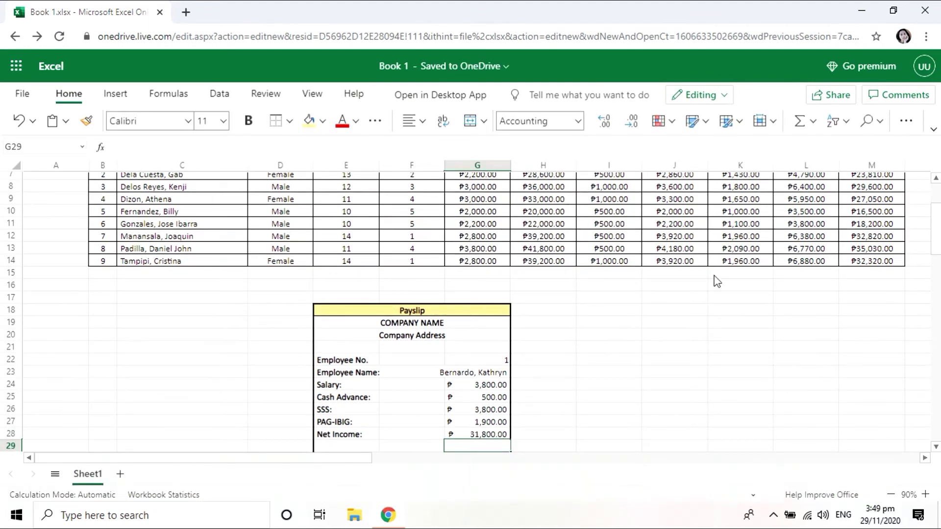
scroll(939, 221, down, 3)
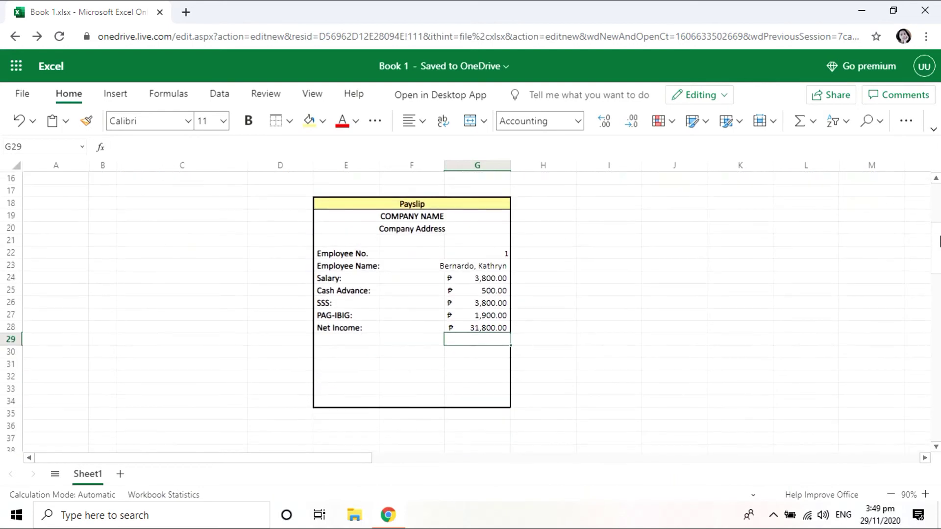
click(561, 426)
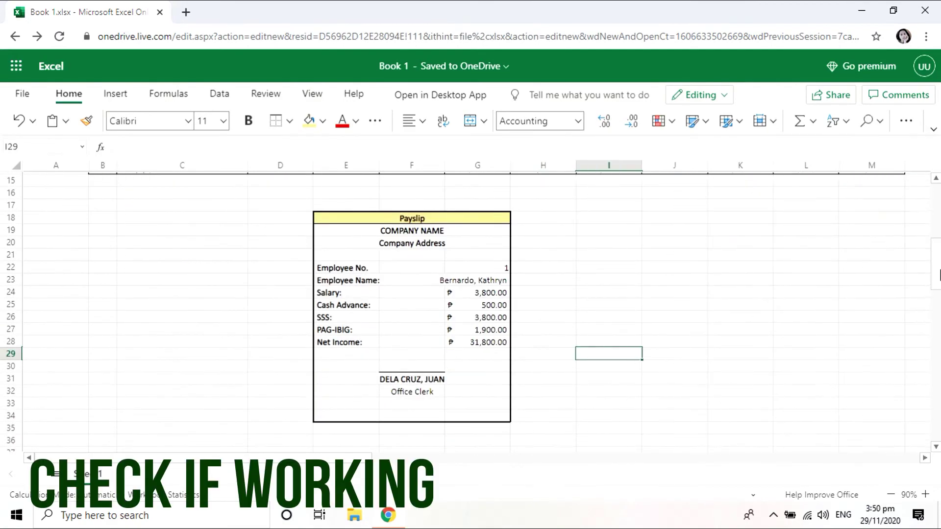
- Set the employee number to 3 and verify salary 3,000.00 and net income 29,600.00 appear
scroll(938, 274, up, 2)
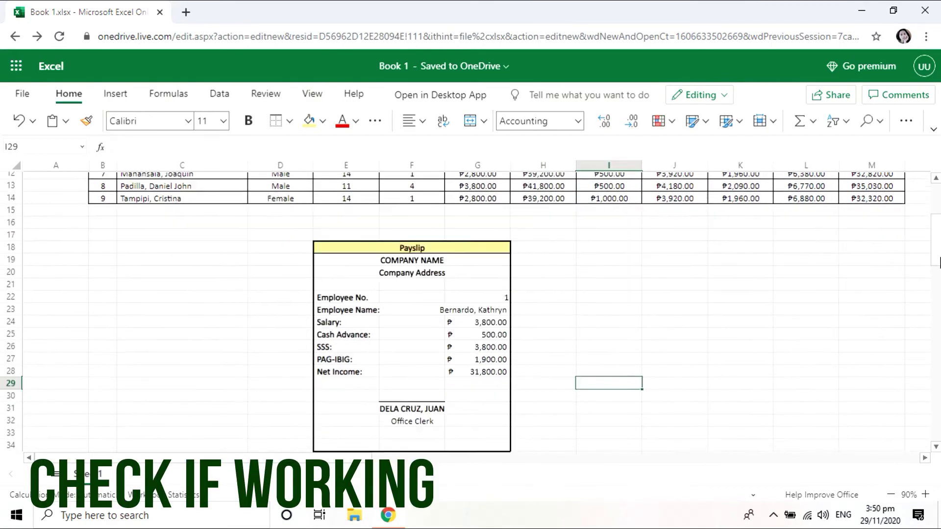
scroll(938, 262, up, 5)
scroll(938, 263, down, 5)
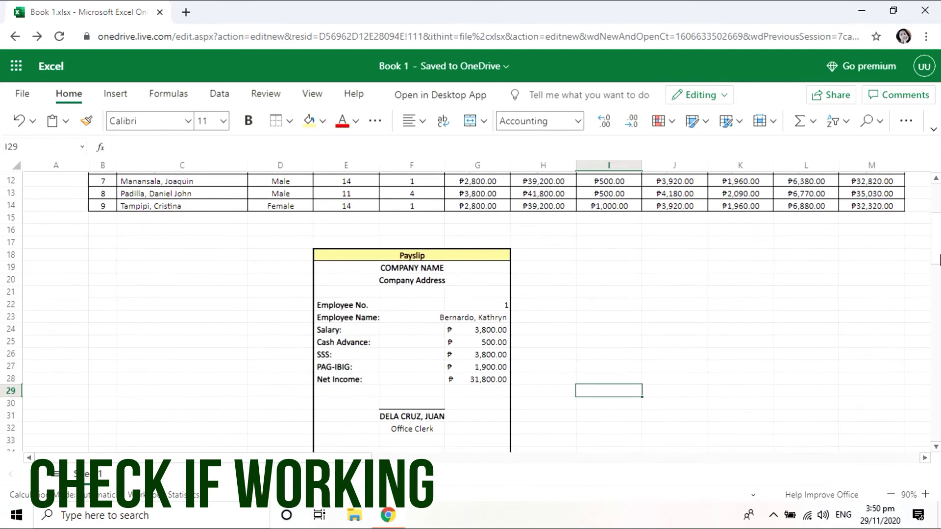
scroll(939, 250, up, 5)
scroll(939, 241, down, 1)
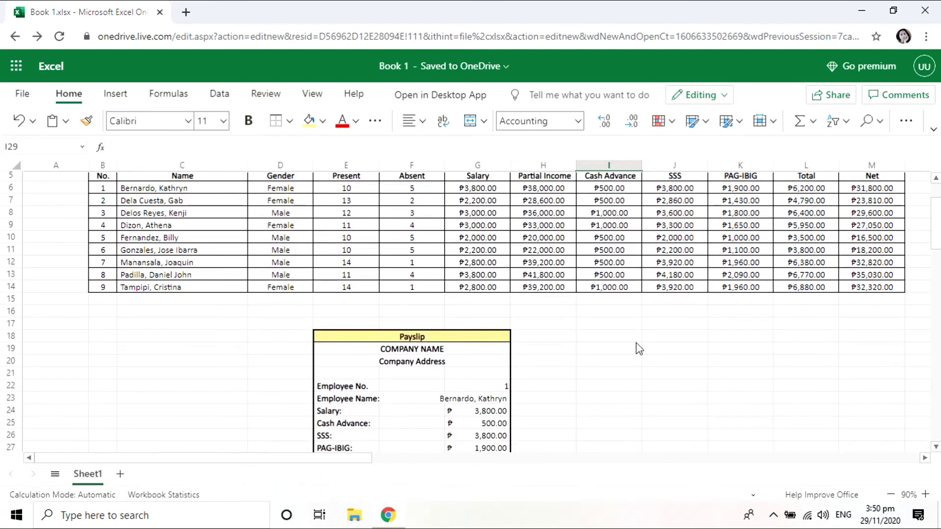
click(504, 386)
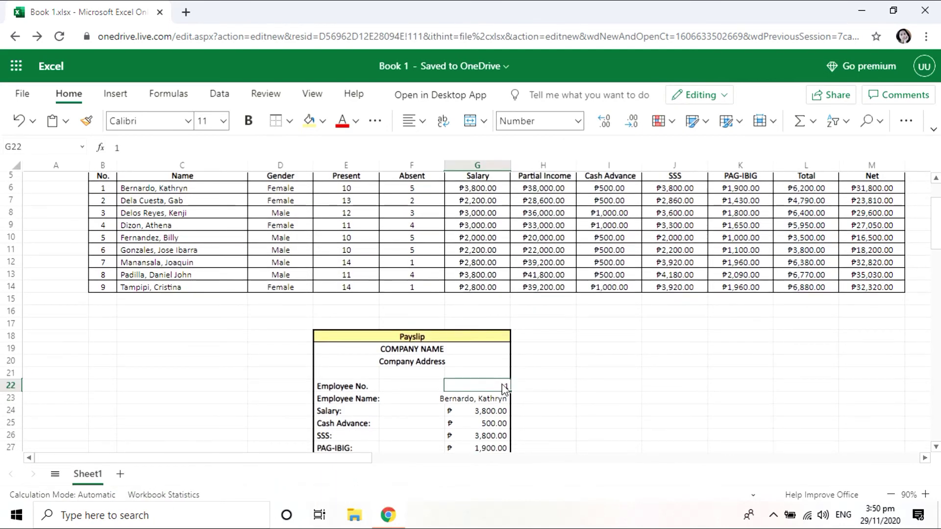
text(3)
key(Return)
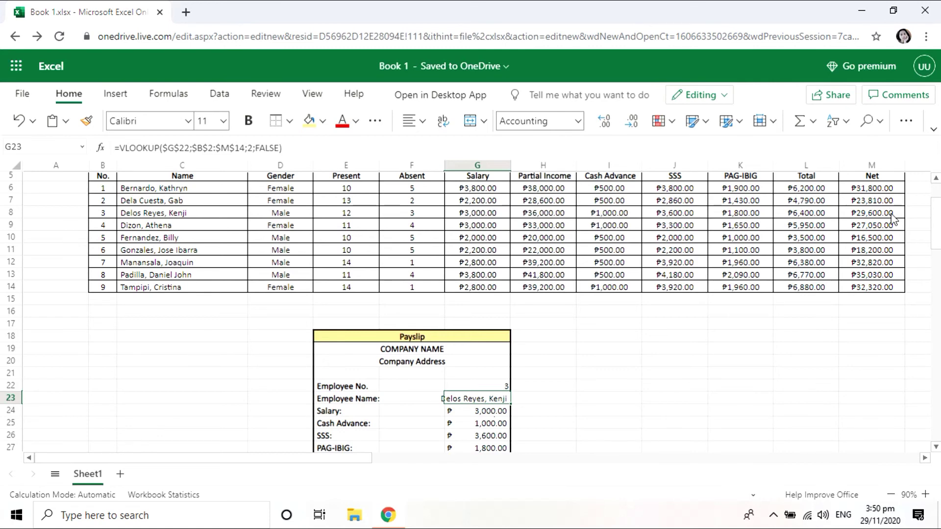
scroll(939, 218, down, 3)
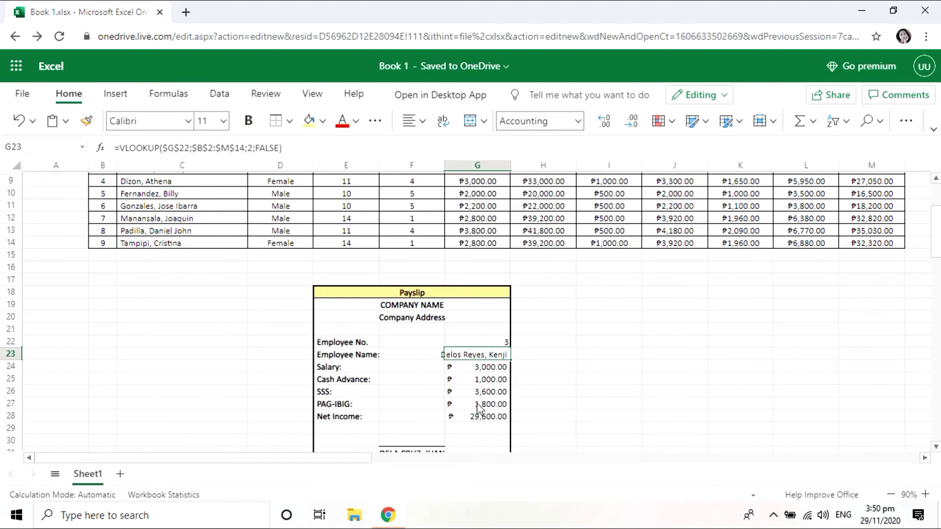